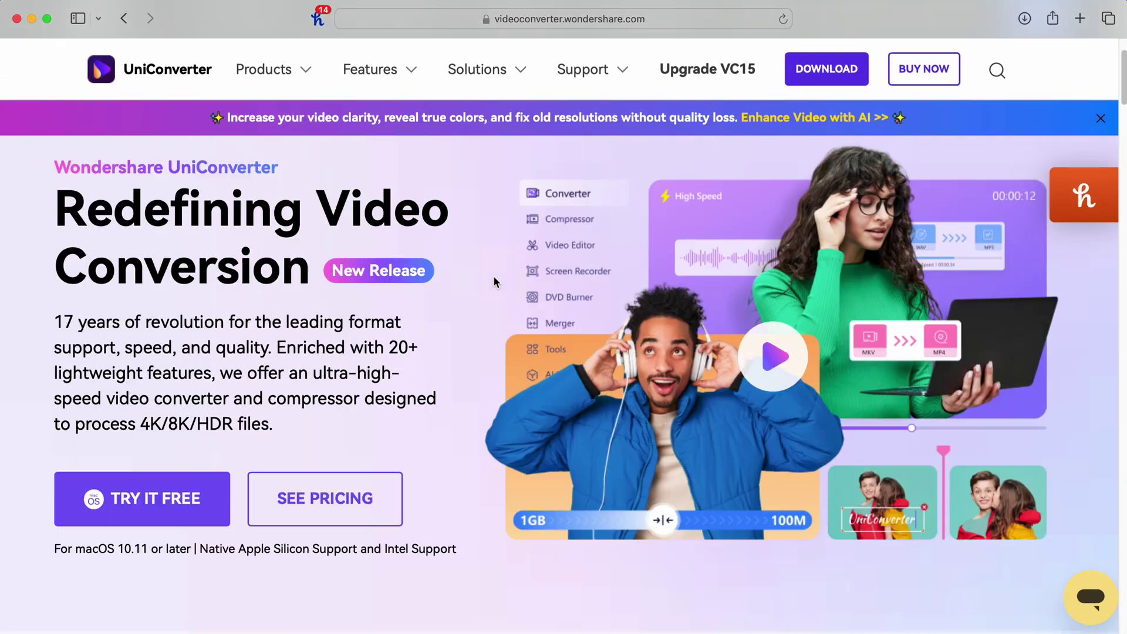
# Scroll the UniConverter product page down to the tools grid showing Text to Speech
pyautogui.scroll(-2, 493, 276)
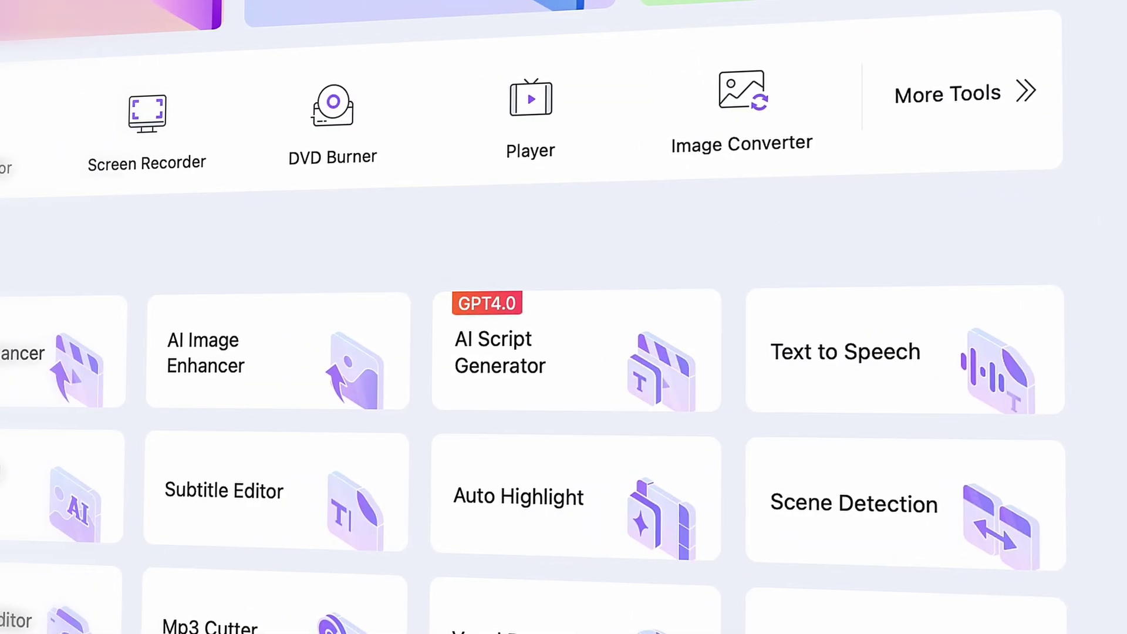
# Open Text to Speech, compare the Advertisement and other audio types, then return to Narrative
pyautogui.click(911, 388)
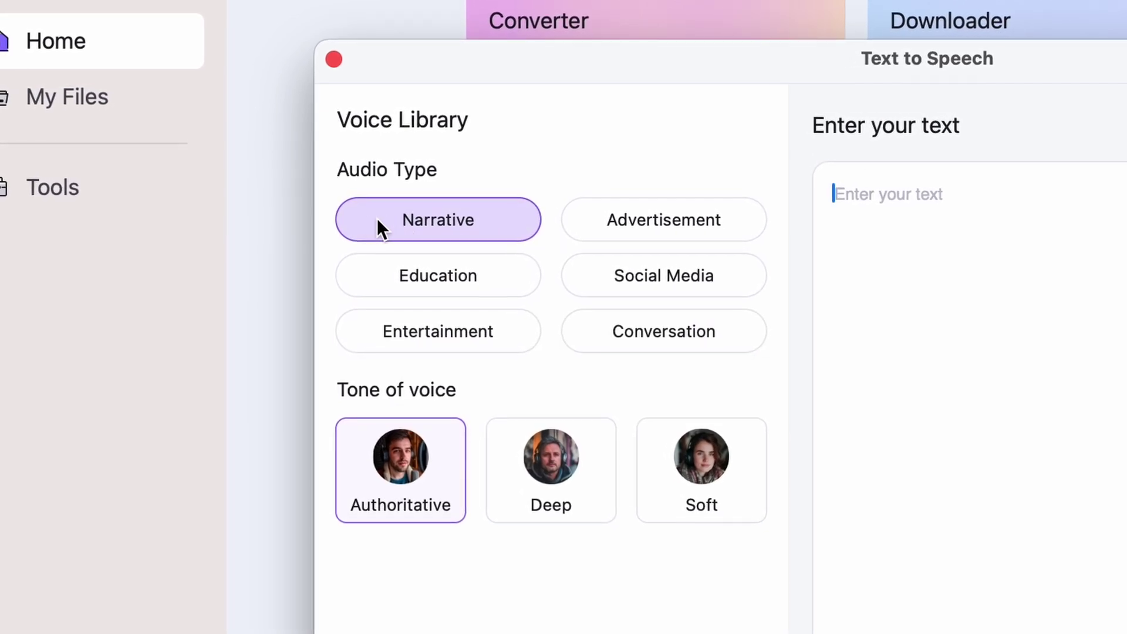
pyautogui.click(610, 218)
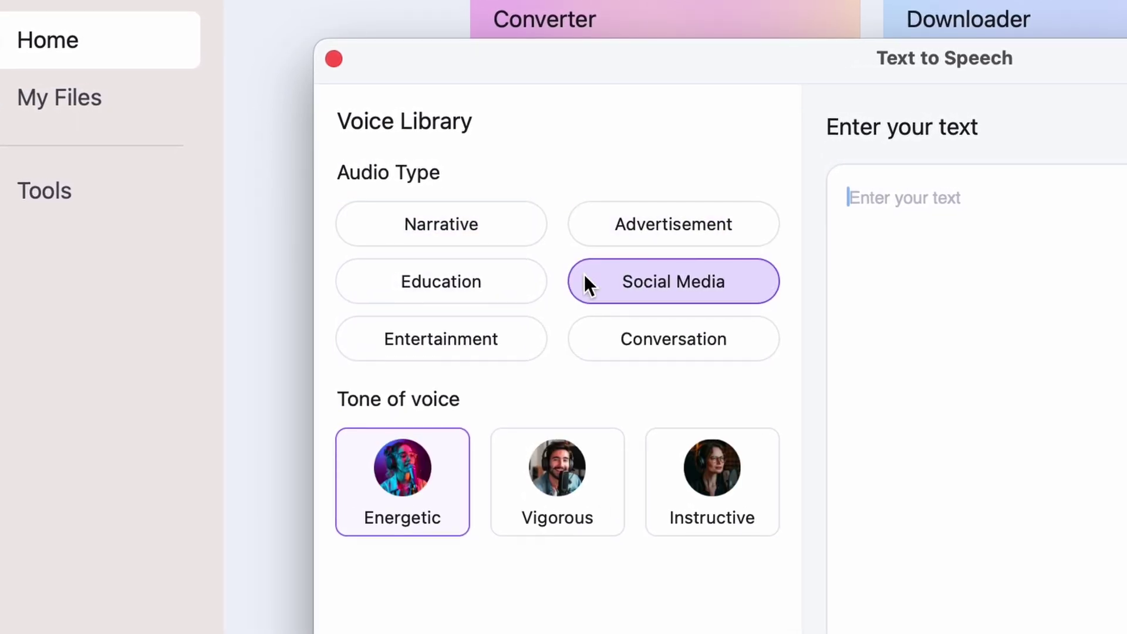
pyautogui.click(505, 329)
pyautogui.click(675, 339)
pyautogui.click(468, 238)
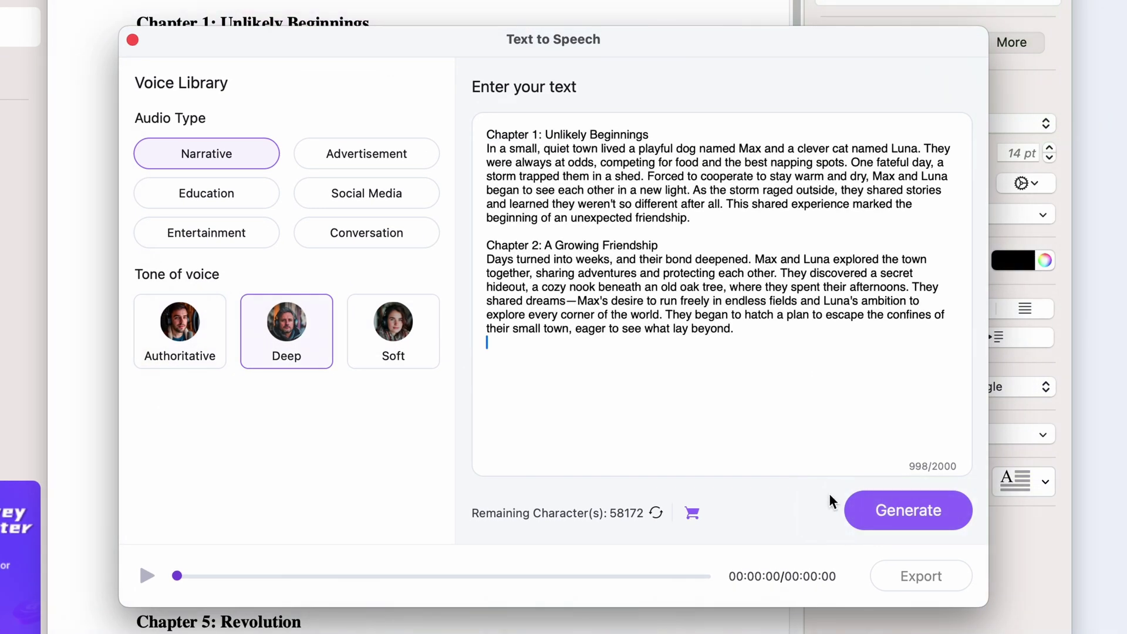
# Select all the chapter text and choose the Narrative audio type with the Deep voice
pyautogui.click(879, 516)
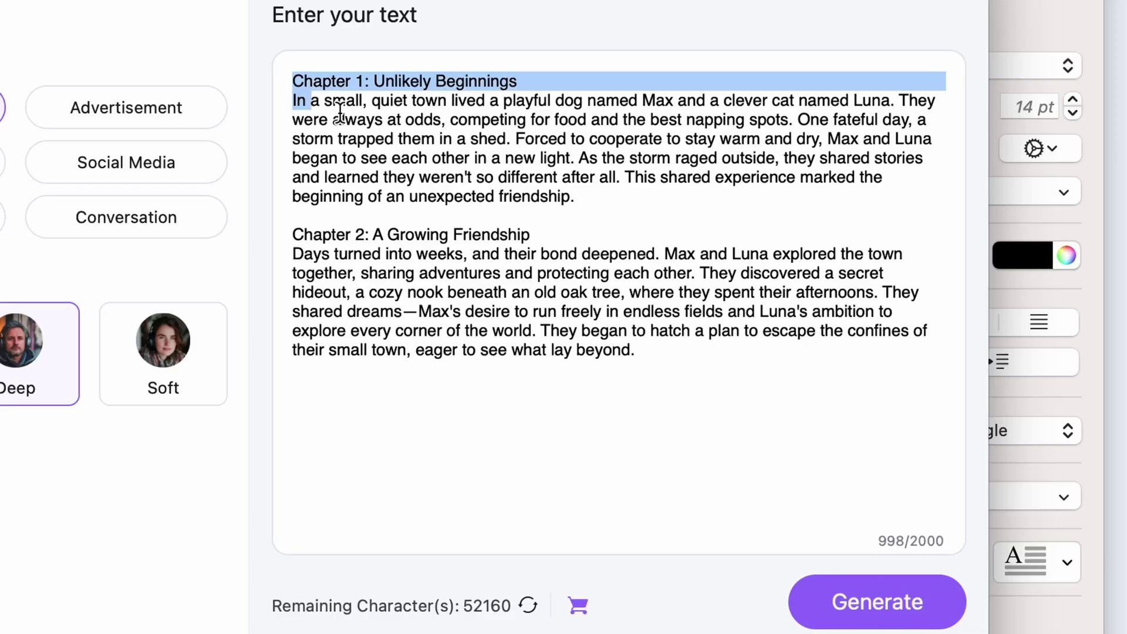
pyautogui.moveTo(294, 83); pyautogui.dragTo(681, 351)
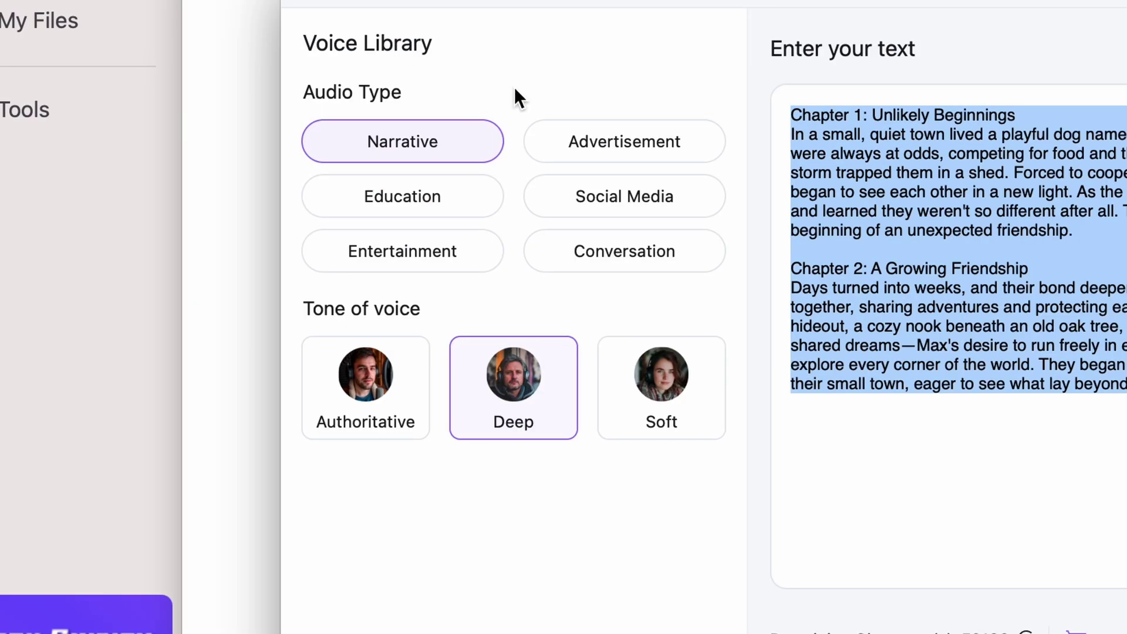
pyautogui.click(420, 137)
pyautogui.click(535, 429)
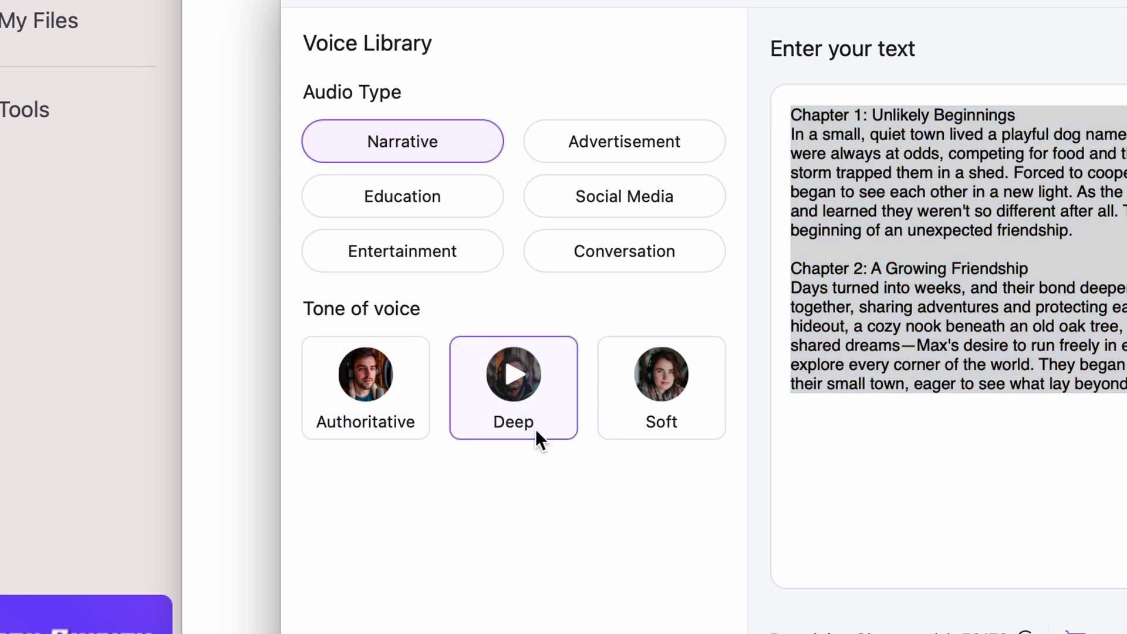
# Generate the Deep Narrative narration and export it as a renamed MP3
pyautogui.click(767, 395)
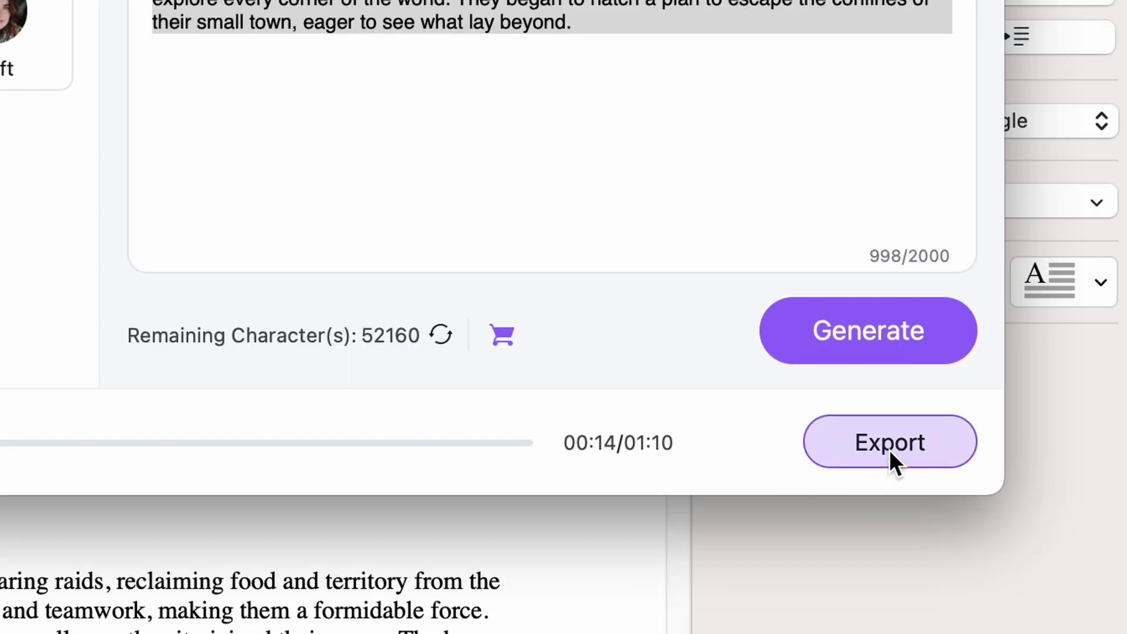
pyautogui.click(890, 449)
pyautogui.click(408, 71)
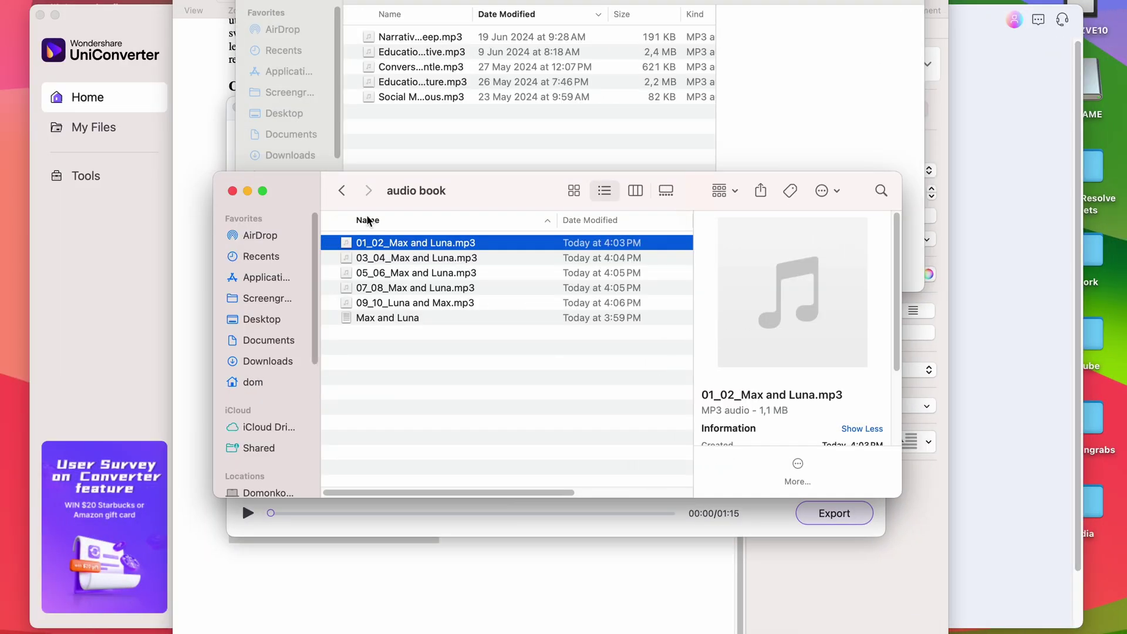
# Arrow through the five paired chapter MP3s in the audio book folder
pyautogui.press('Down')
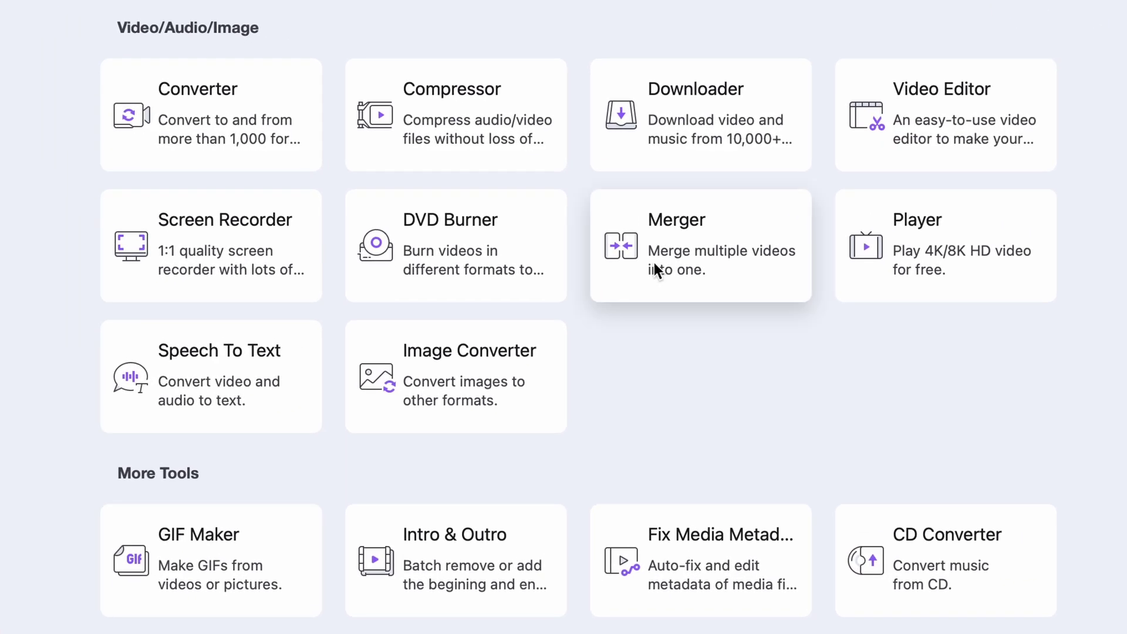
# Open Merger and drag the five chapter MP3s, 01_02 through 09_10, into it
pyautogui.click(676, 238)
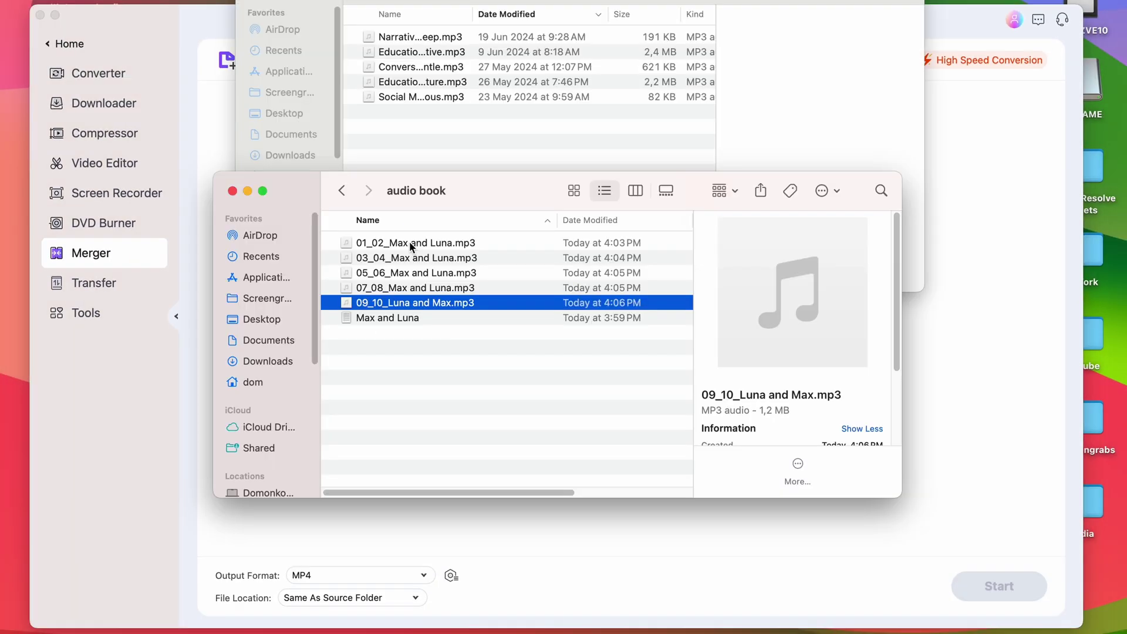
pyautogui.keyDown('shift'); pyautogui.click(412, 303); pyautogui.keyUp('shift')
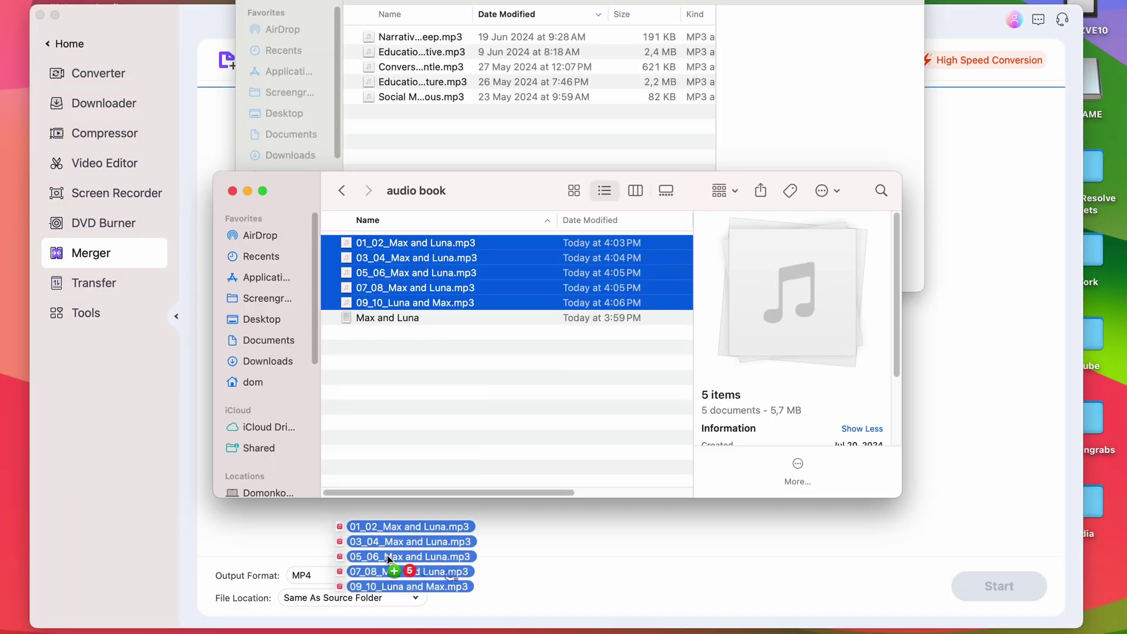
pyautogui.moveTo(392, 547); pyautogui.dragTo(392, 542)
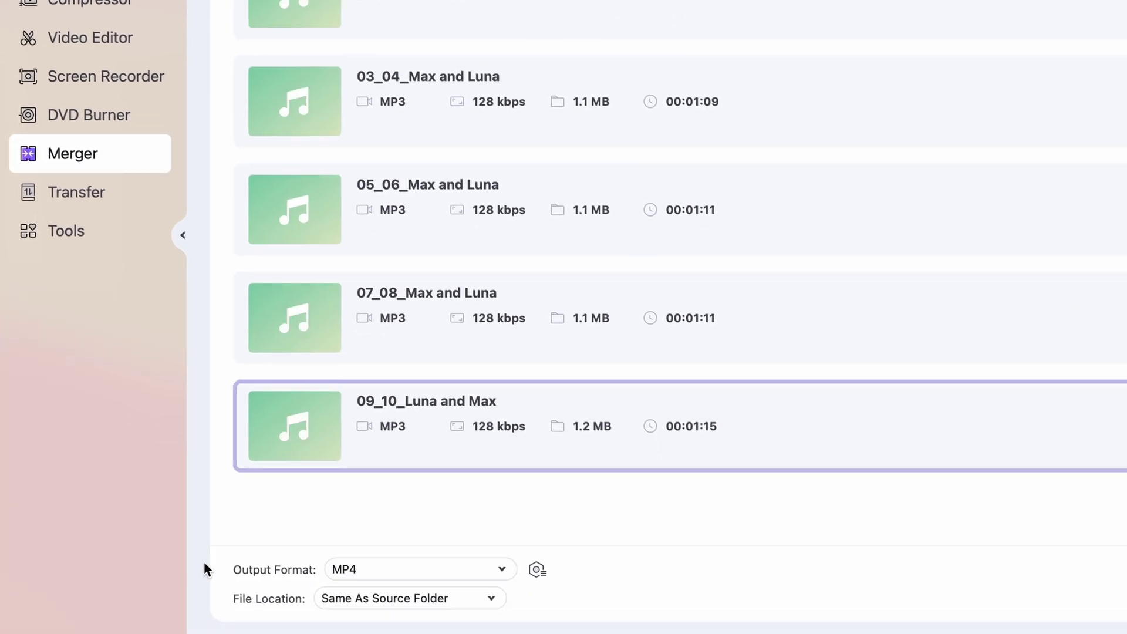
# Set the output to Audio > MP3 > High Quality, merge, and view the finished 5:56 file
pyautogui.click(500, 575)
pyautogui.click(325, 147)
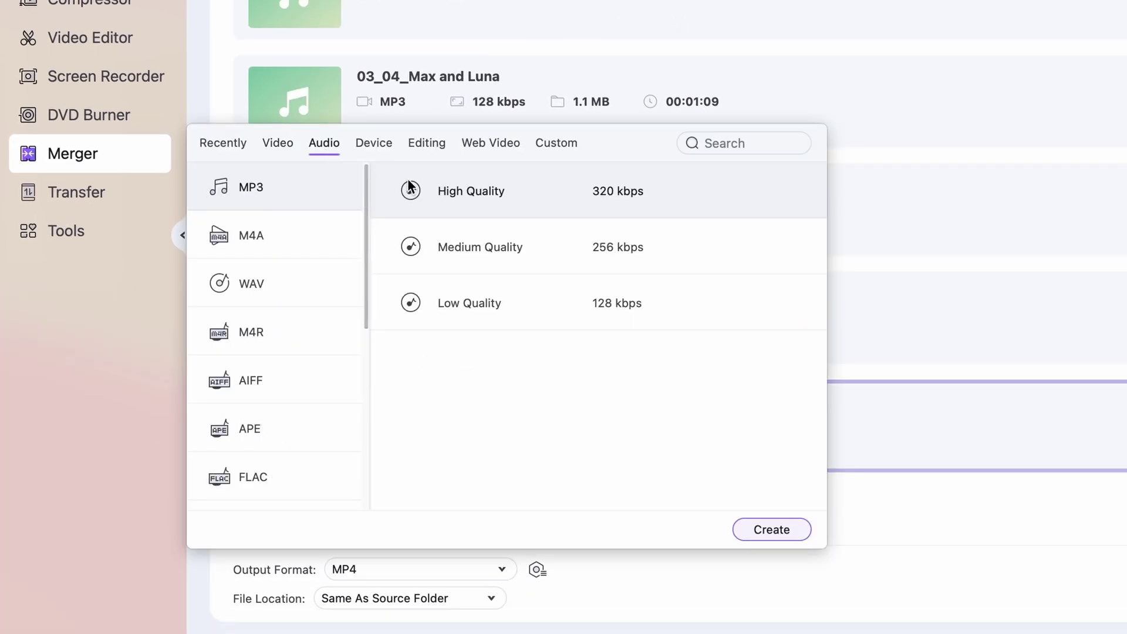
pyautogui.click(468, 194)
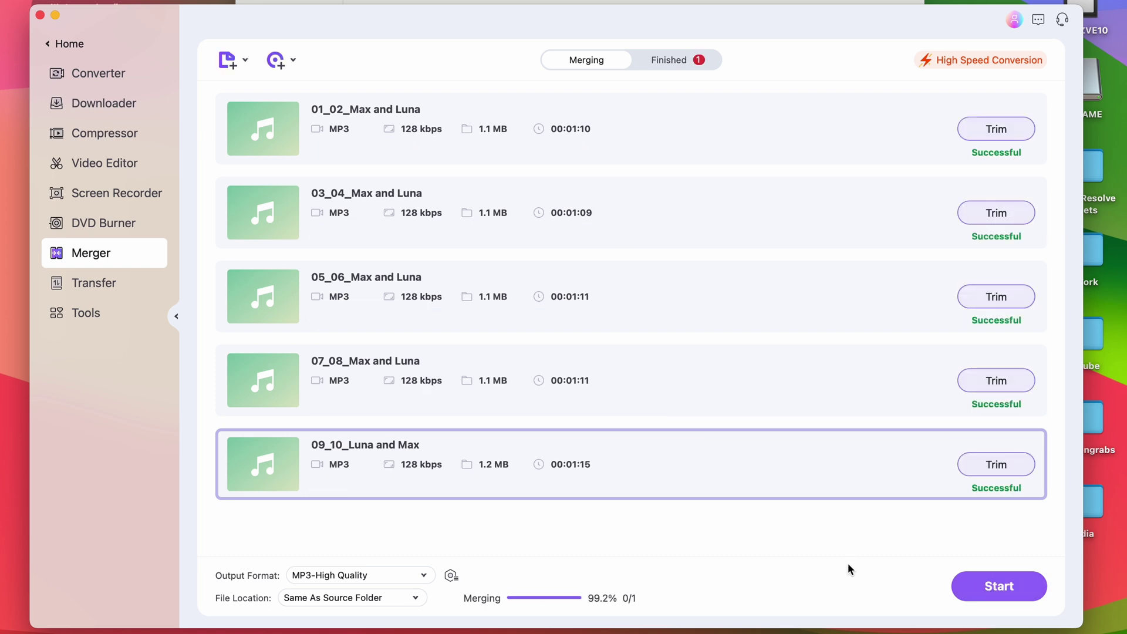
pyautogui.click(658, 62)
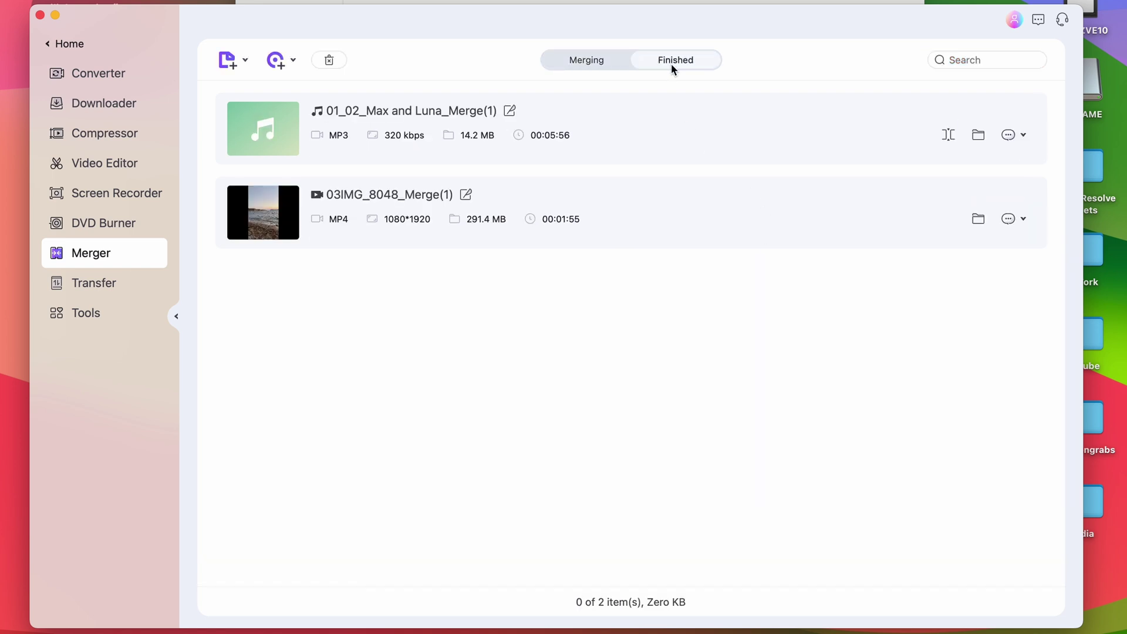
# Reveal the merged 01_02_Max and Luna_Merge(1).mp3 in Finder's audio book folder
pyautogui.click(978, 136)
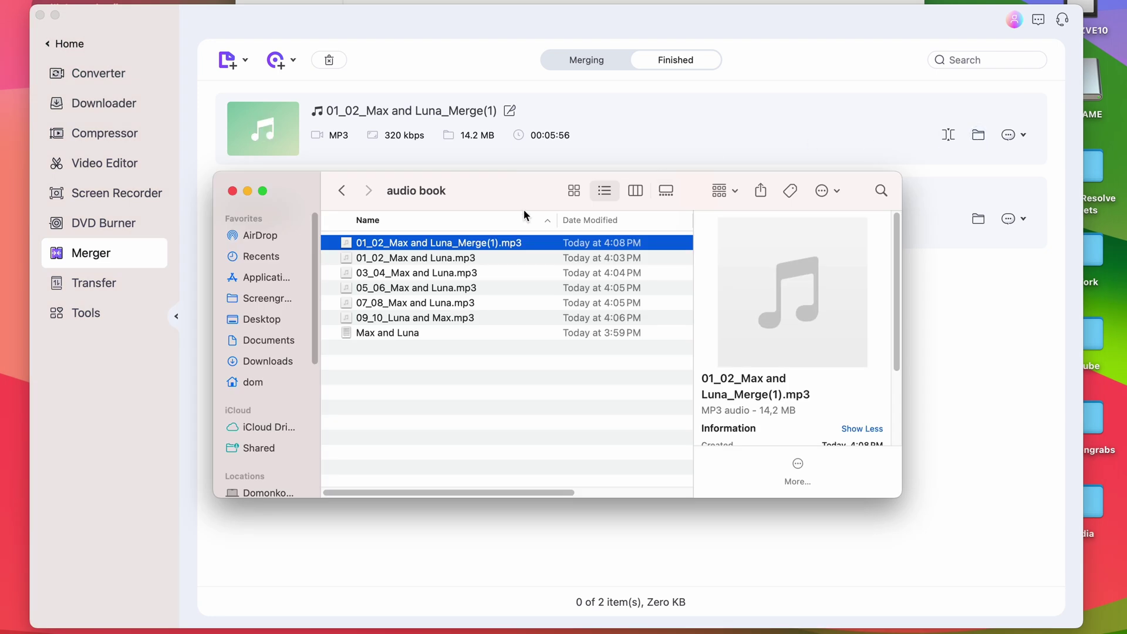